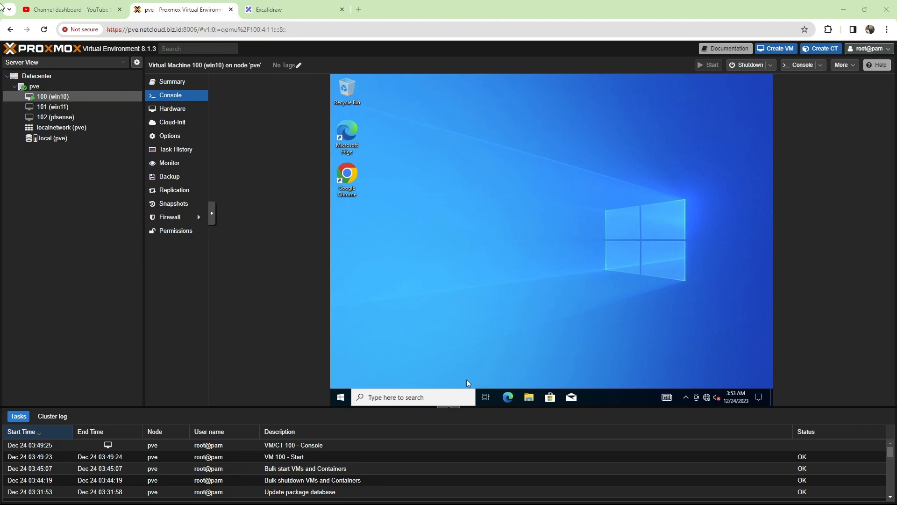
- Examine the pve node's network configuration, including the Linux bridges vmbr0 and vmbr1
click(286, 9)
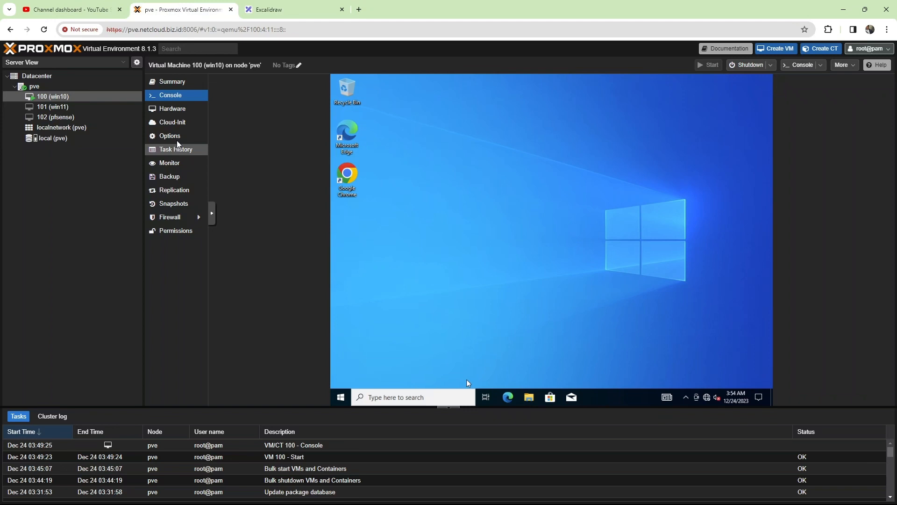
click(34, 87)
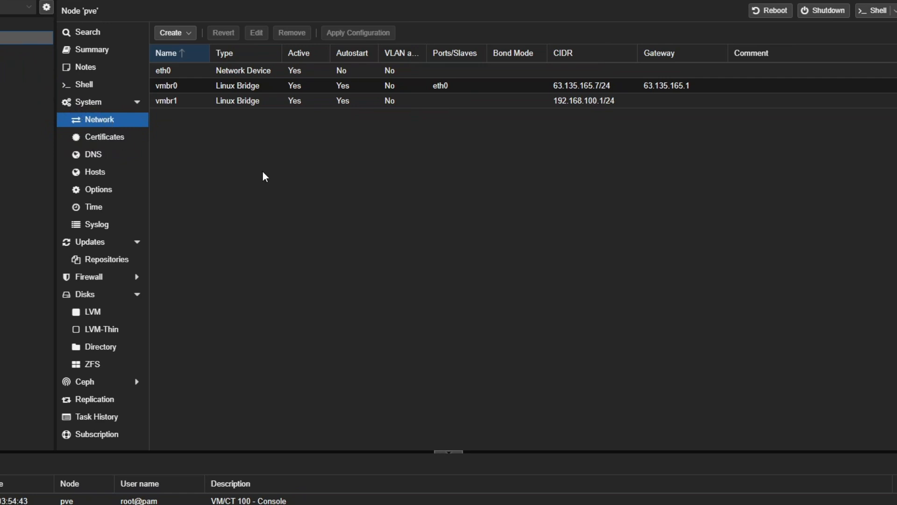
click(186, 86)
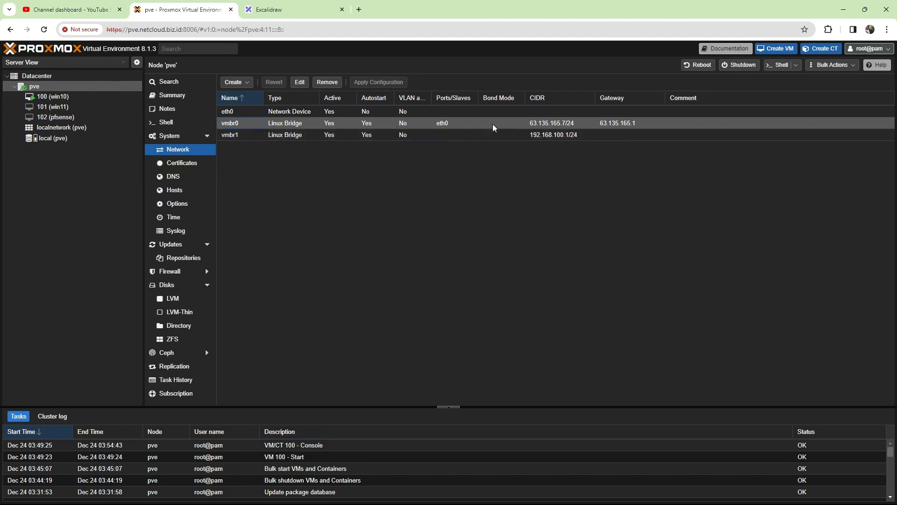
click(241, 135)
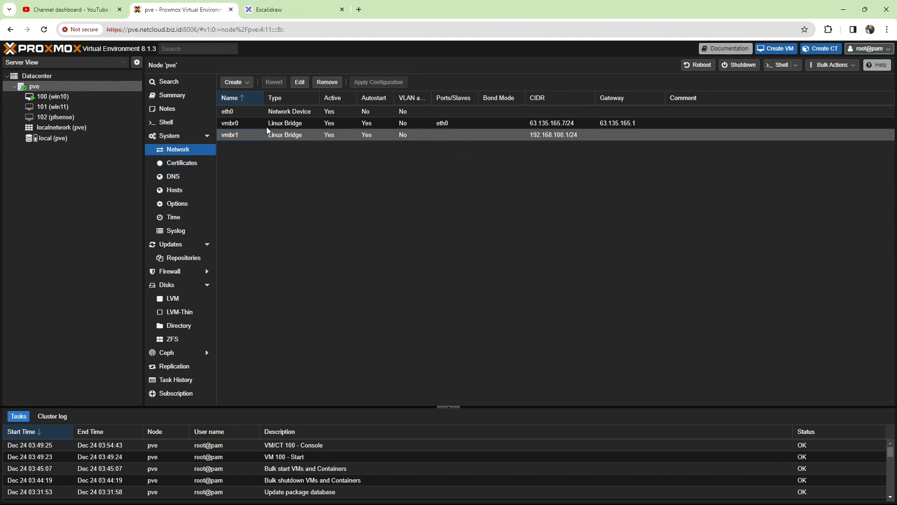
- Display the Internet Protocol Version 4 properties of the Ethernet adapter inside the win10 virtual machine
click(52, 97)
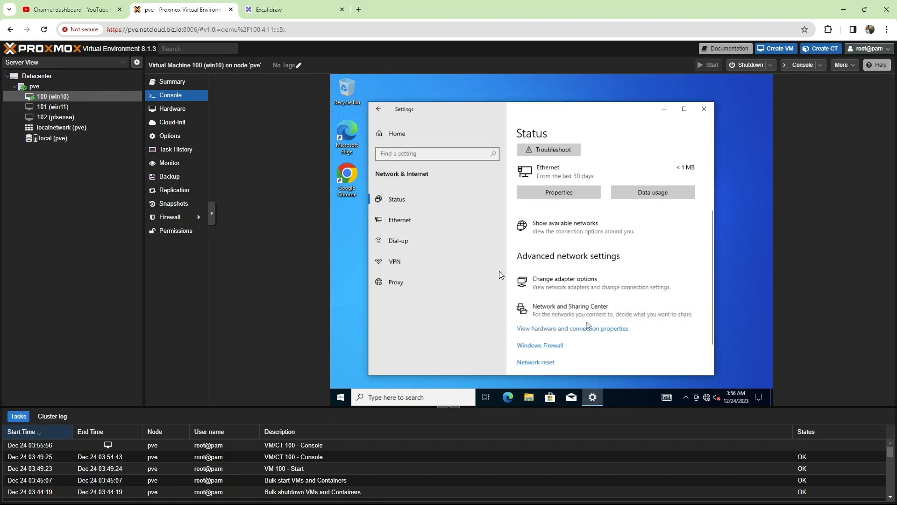
click(561, 309)
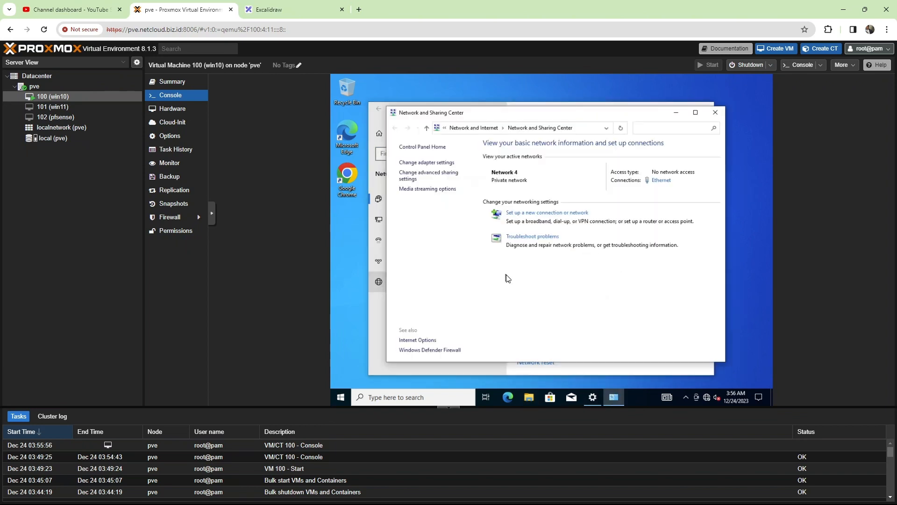
click(423, 163)
click(450, 179)
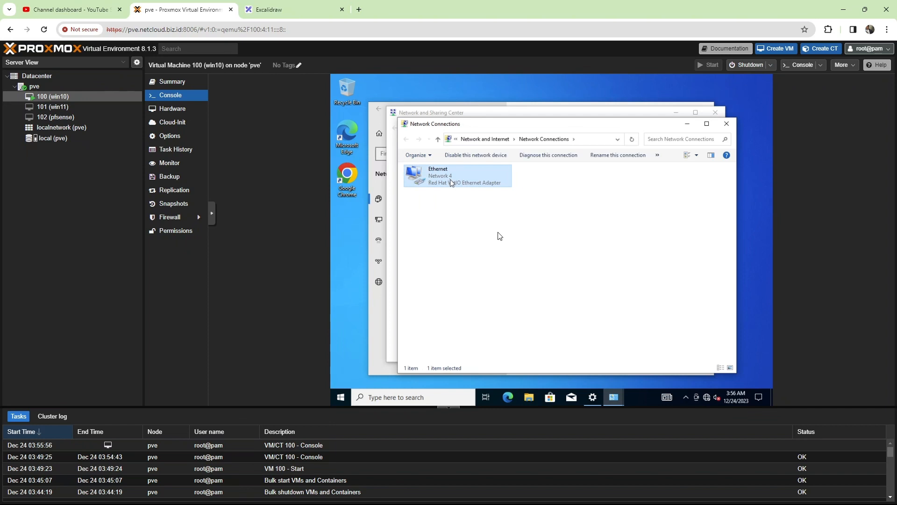
right_click(450, 179)
click(482, 261)
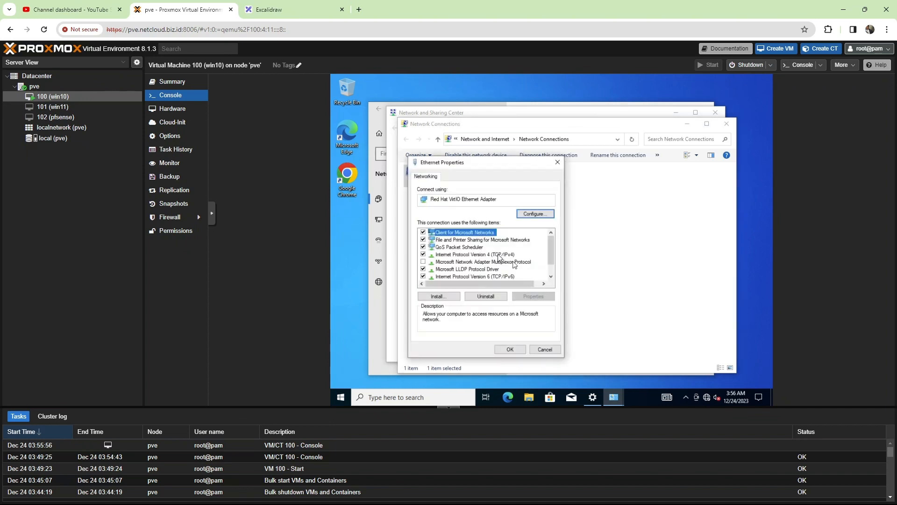
click(498, 254)
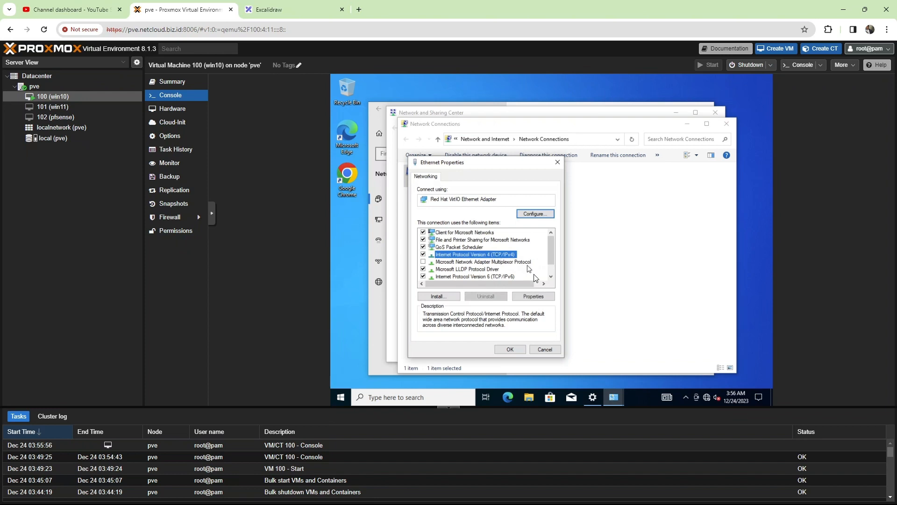
click(542, 298)
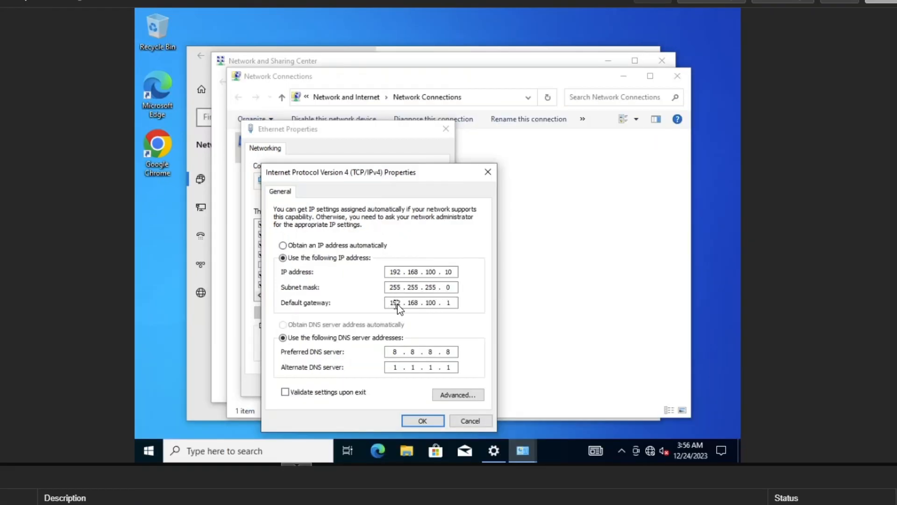
- Check the adapter's default gateway, cancel the IPv4 properties and close the virtual machine's network windows
click(448, 303)
text(1)
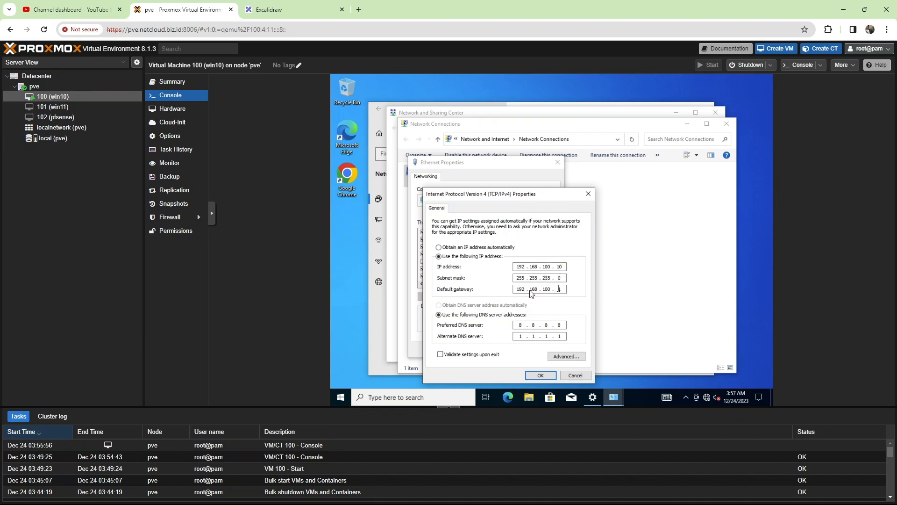
click(577, 375)
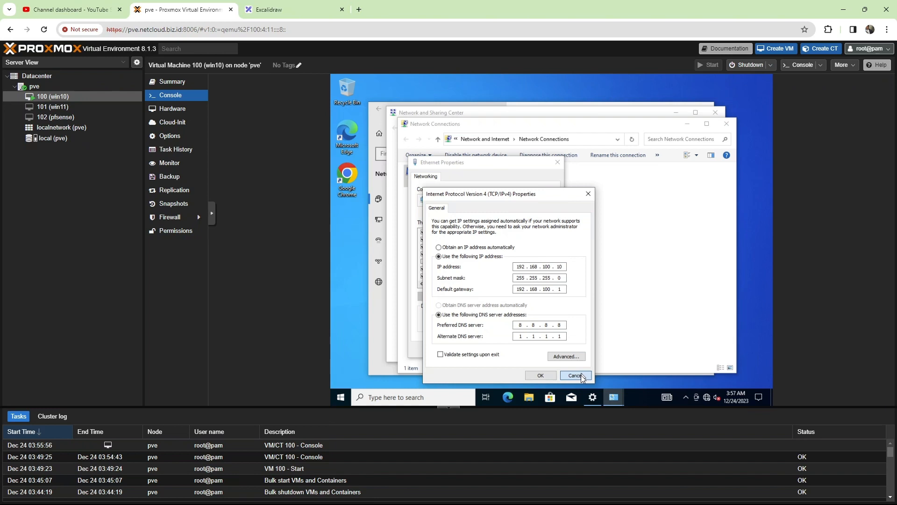
click(726, 125)
click(716, 114)
click(706, 108)
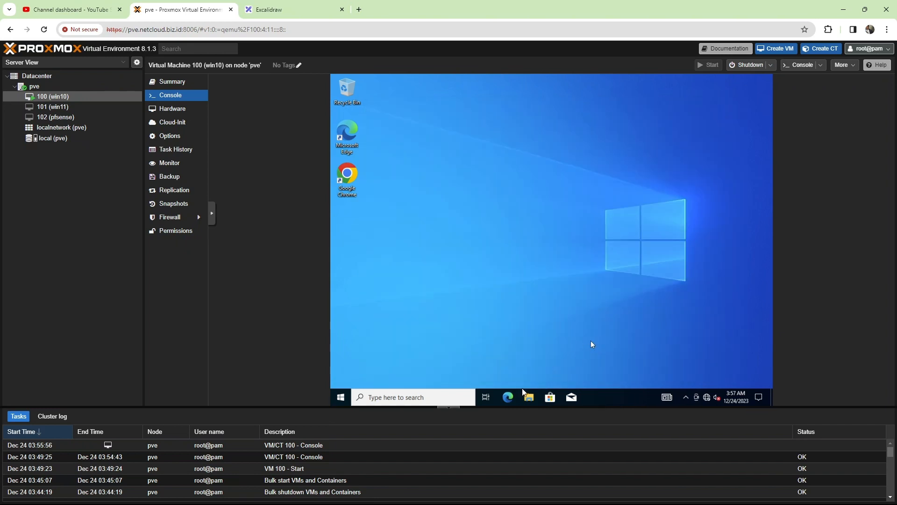
- Open Microsoft Edge and Command Prompt in the win10 virtual machine and ping google.com
click(509, 398)
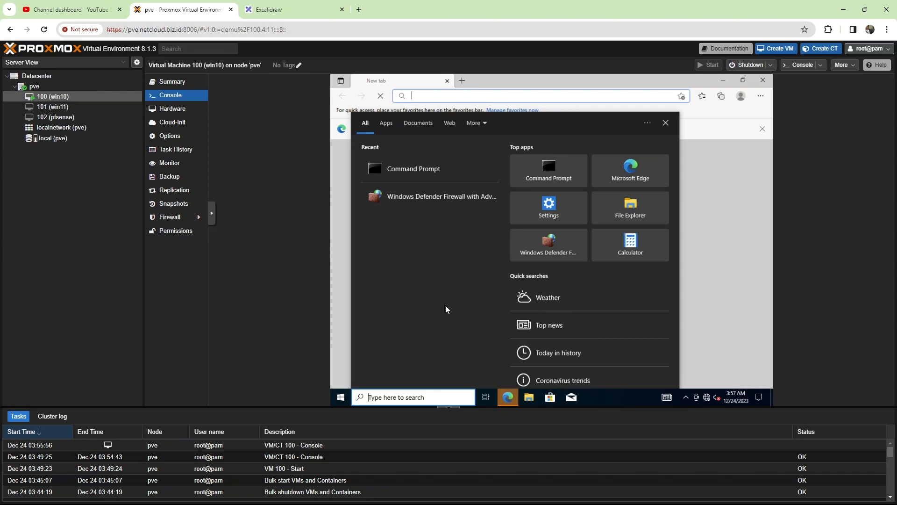
text(cmd)
key(Return)
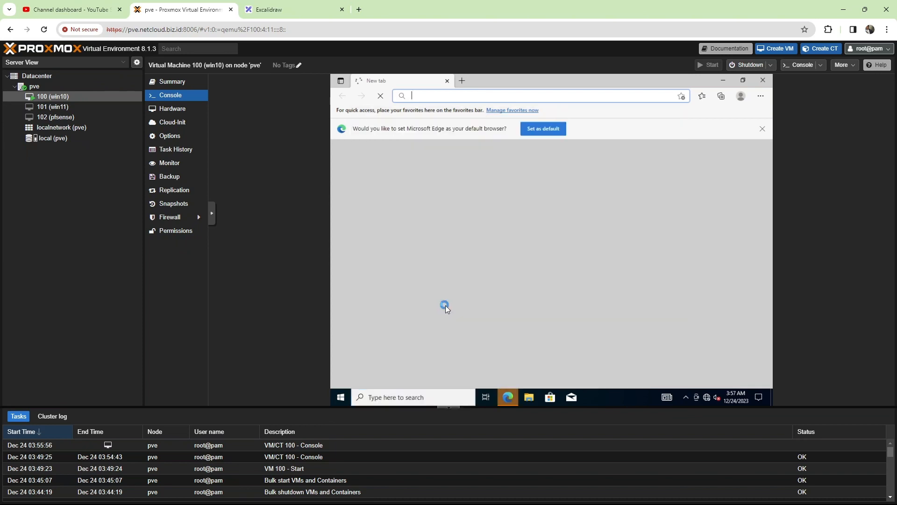
text(ping)
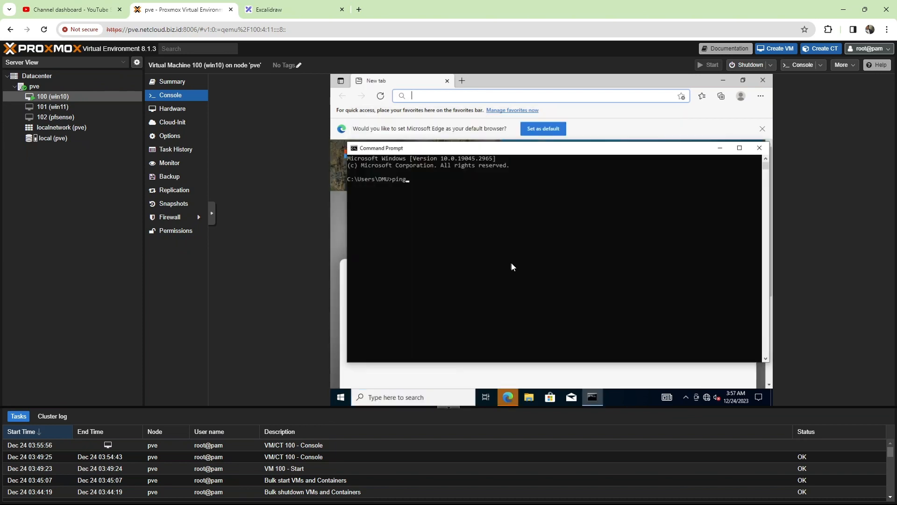
text( google.com)
key(Return)
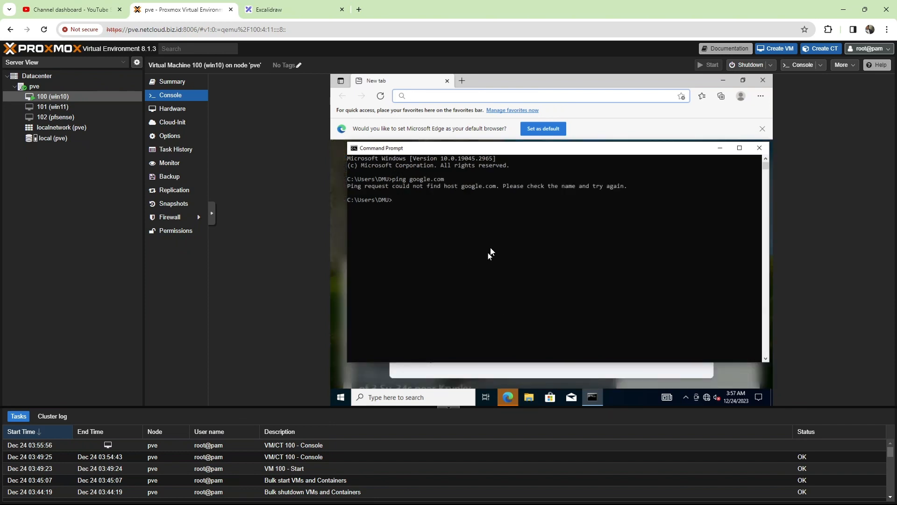
- Ping the gateway 192.168.100.1 from the virtual machine's Command Prompt
key(Up)
key(BackSpace)
key(BackSpace)
key(BackSpace)
key(BackSpace)
key(BackSpace)
key(BackSpace)
key(BackSpace)
key(BackSpace)
key(BackSpace)
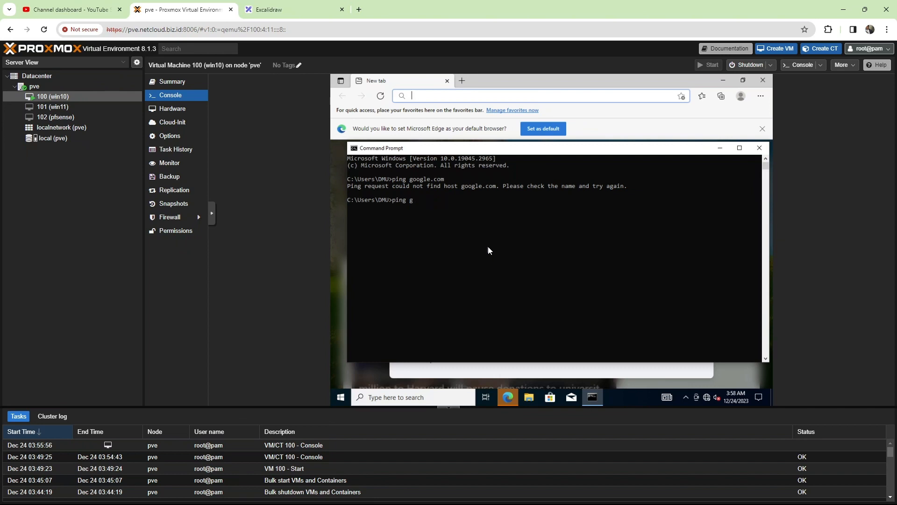
text(oogle.com)
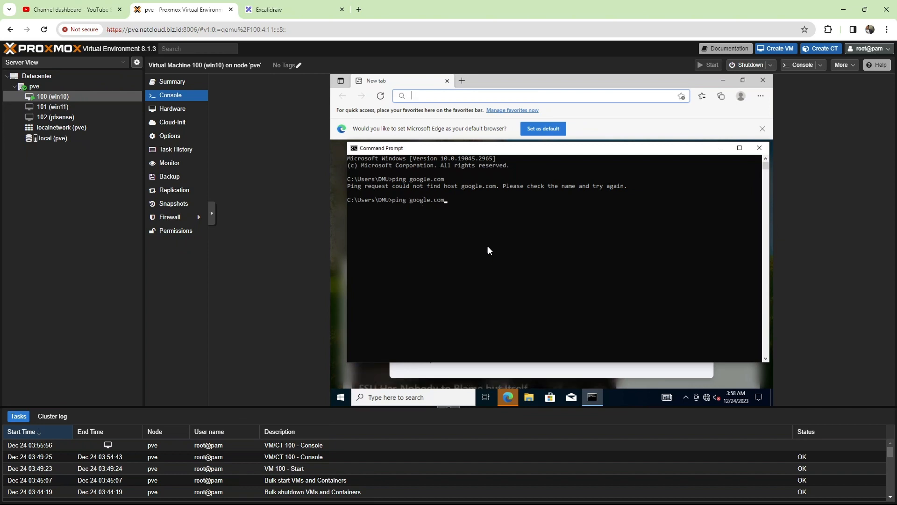
key(BackSpace)
key(BackSpace)
key(BackSpace)
key(BackSpace)
key(BackSpace)
key(BackSpace)
key(BackSpace)
key(BackSpace)
key(BackSpace)
key(BackSpace)
text(19)
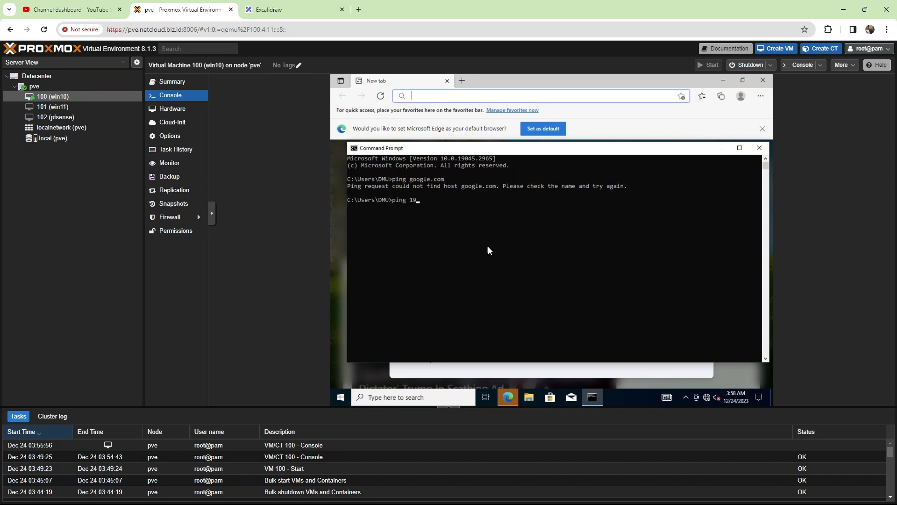
text(2.168.10)
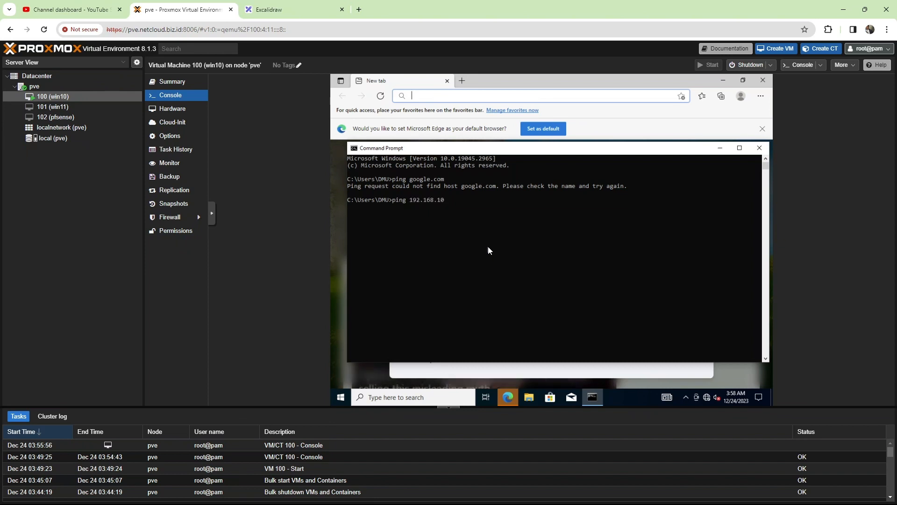
text(0.1)
key(Return)
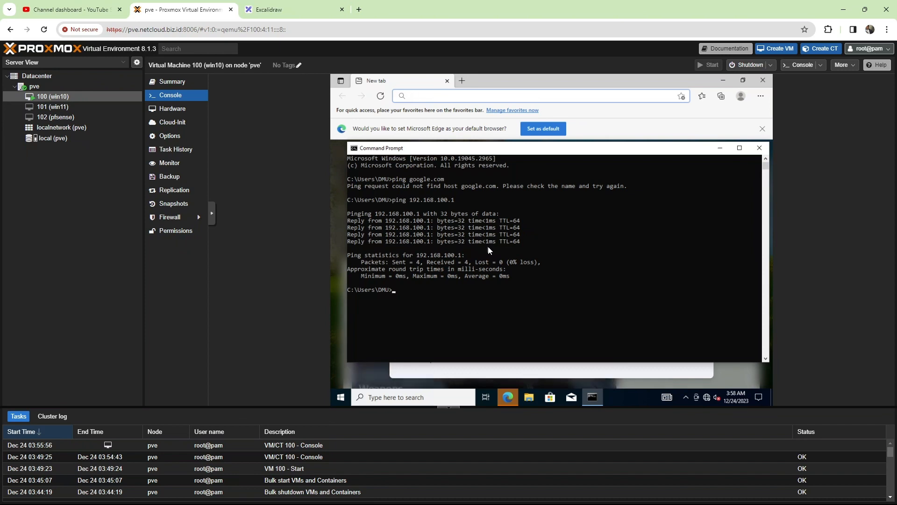
key(Up)
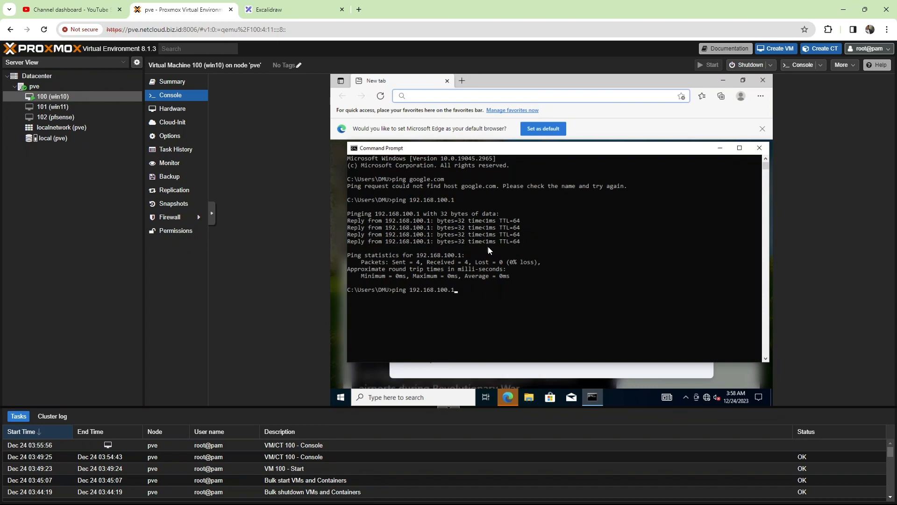
key(BackSpace)
key(BackSpace)
key(BackSpace)
key(BackSpace)
key(BackSpace)
key(BackSpace)
key(BackSpace)
key(BackSpace)
key(BackSpace)
key(BackSpace)
key(BackSpace)
key(BackSpace)
key(BackSpace)
key(BackSpace)
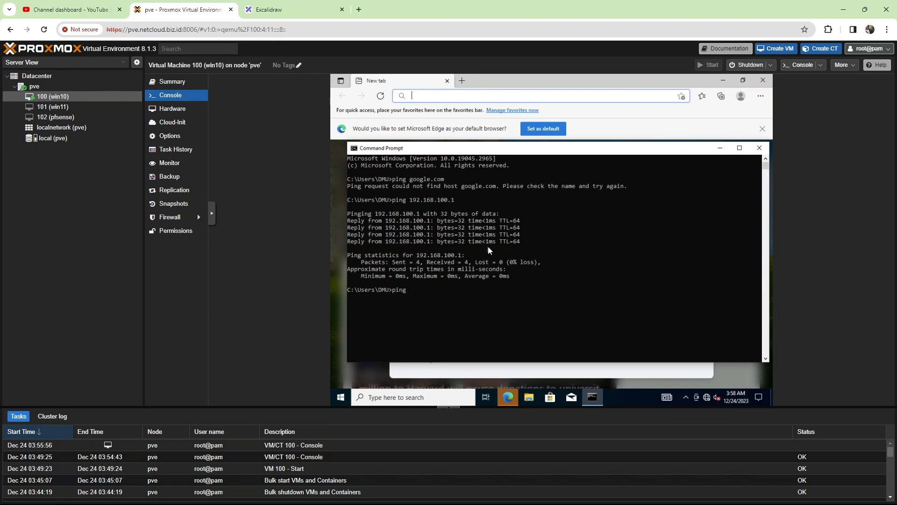
- Switch to the local Command Prompt and log in over SSH as root to pve.netcloud.biz.id with the account password
mouse_move(523, 502)
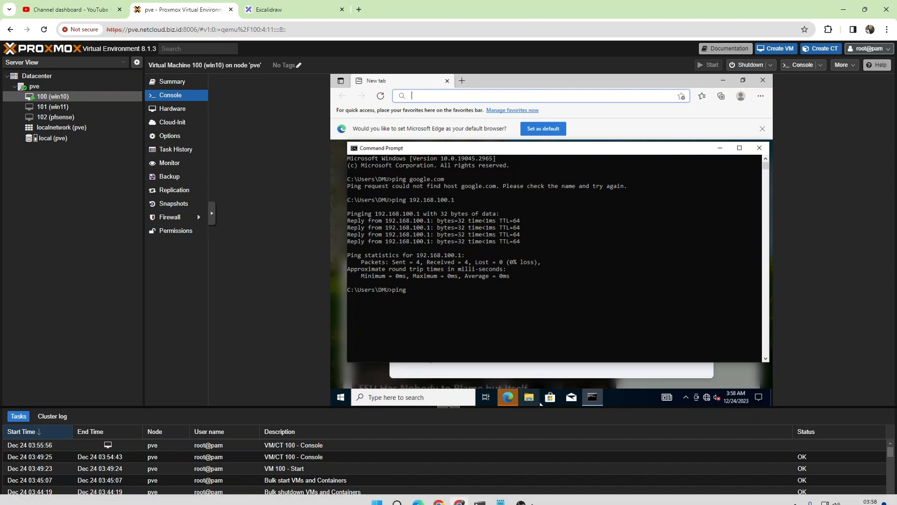
click(480, 493)
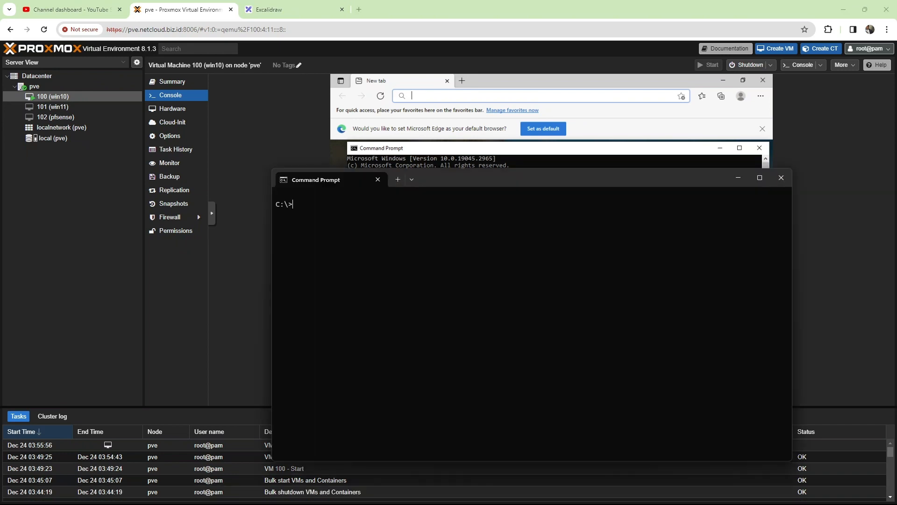
drag(523, 185, 561, 159)
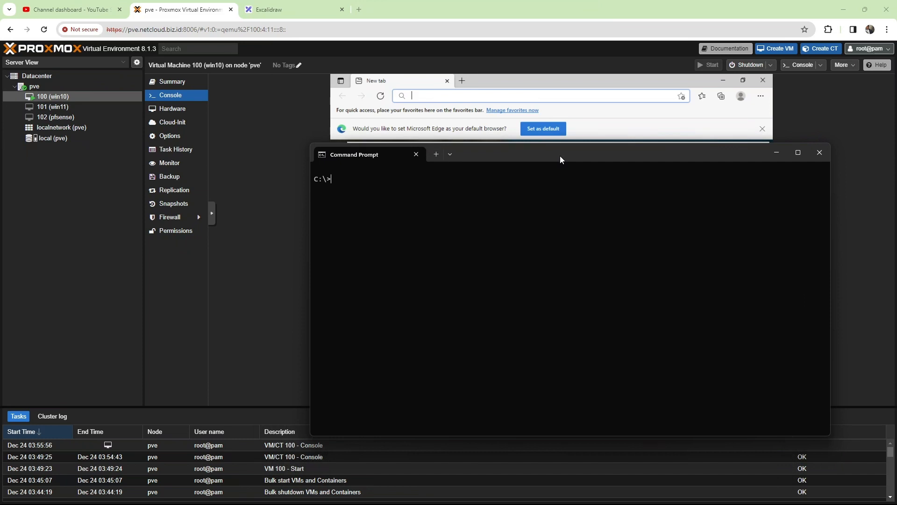
text(ssh root@pve.netcloud.biz.id)
key(Return)
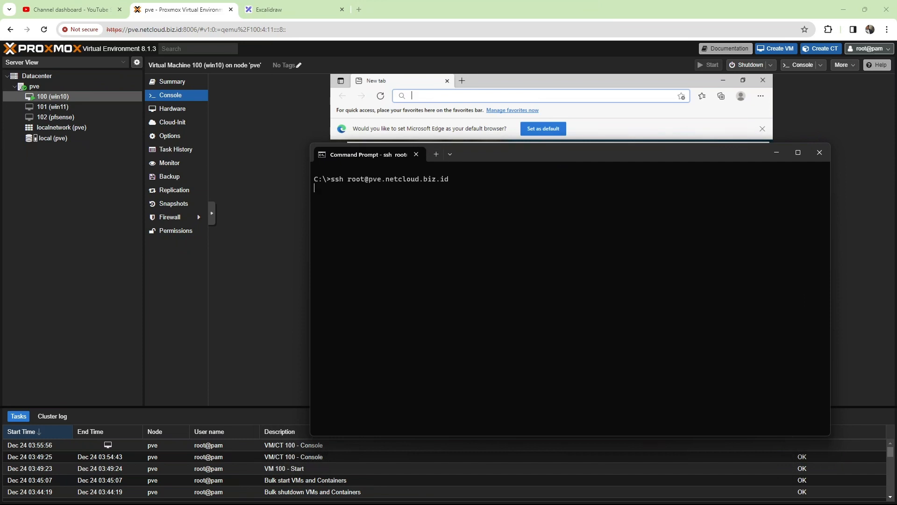
key(Return)
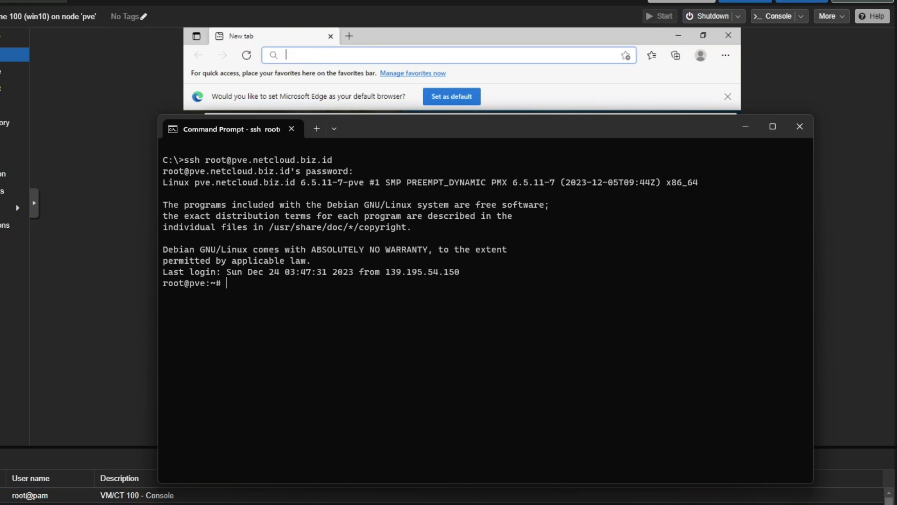
- Enable IPv4 forwarding on the host by running echo 1 > /proc/sys/net/ipv4/ip_forward
text(echo 1 > /proc/sys/)
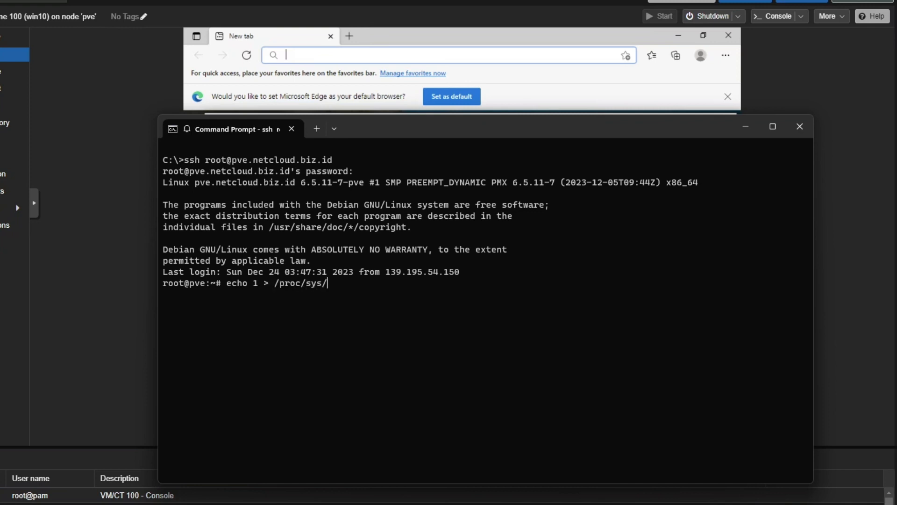
text(net/ip)
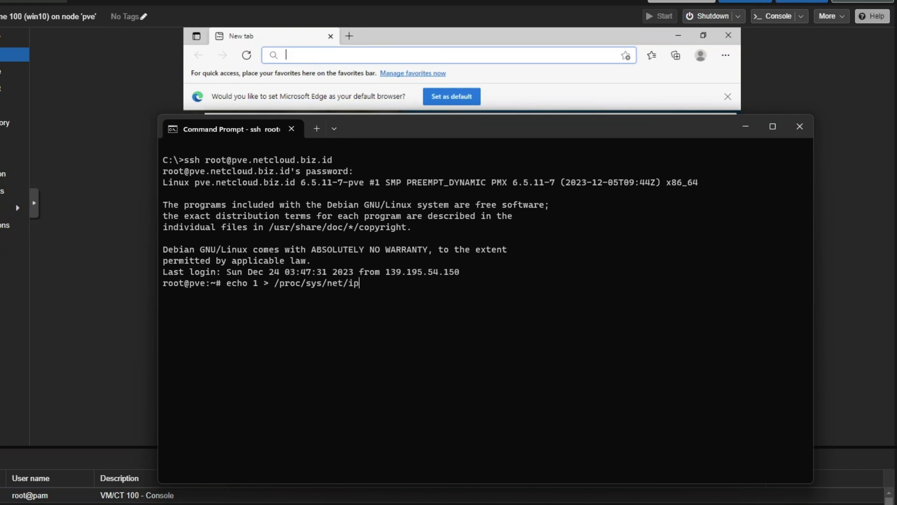
text(v4/ip_forward)
key(Return)
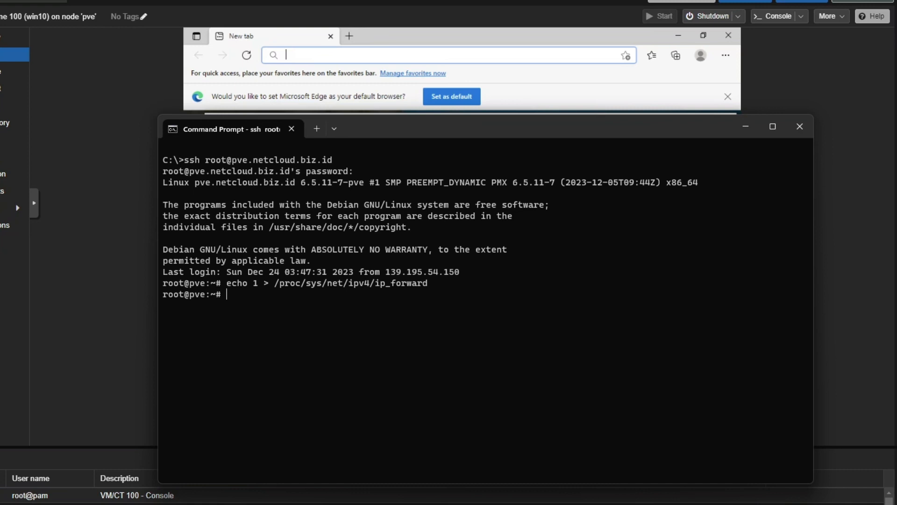
- Try to add the NAT rule by running iptables -t nat -A POSTROURTING -s '192.168.100.0/24' -o vmbr0 -j MASQUERADE on the host
text(iptab)
key(BackSpace)
key(BackSpace)
key(Tab)
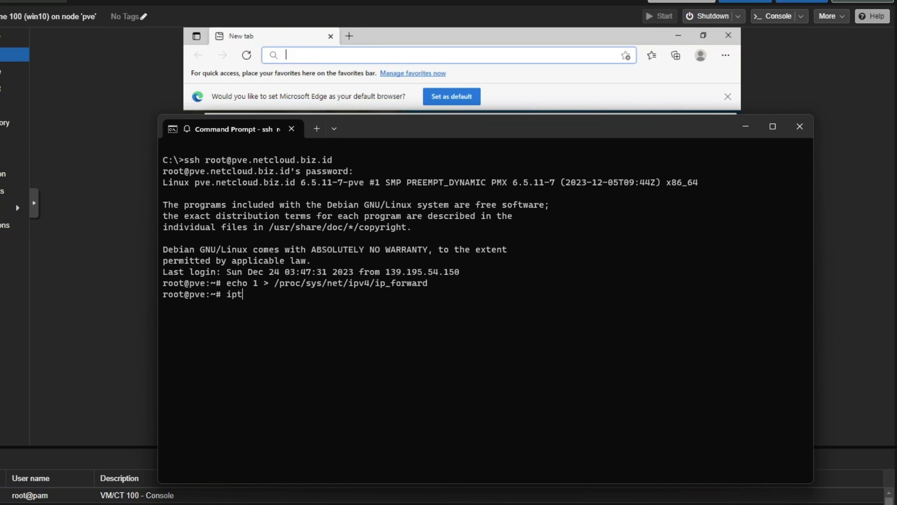
text(bal)
key(BackSpace)
key(BackSpace)
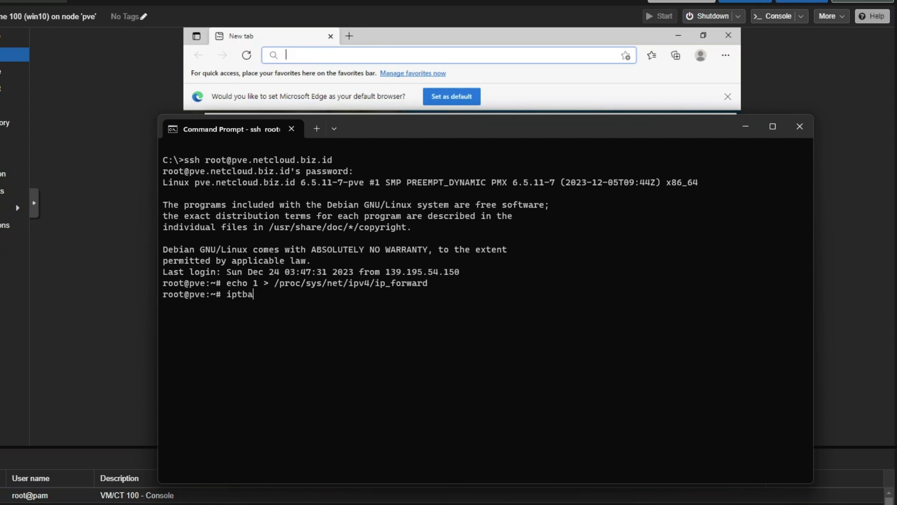
key(BackSpace)
key(BackSpace)
text(tables -t nat -A POSTROURTING -s )
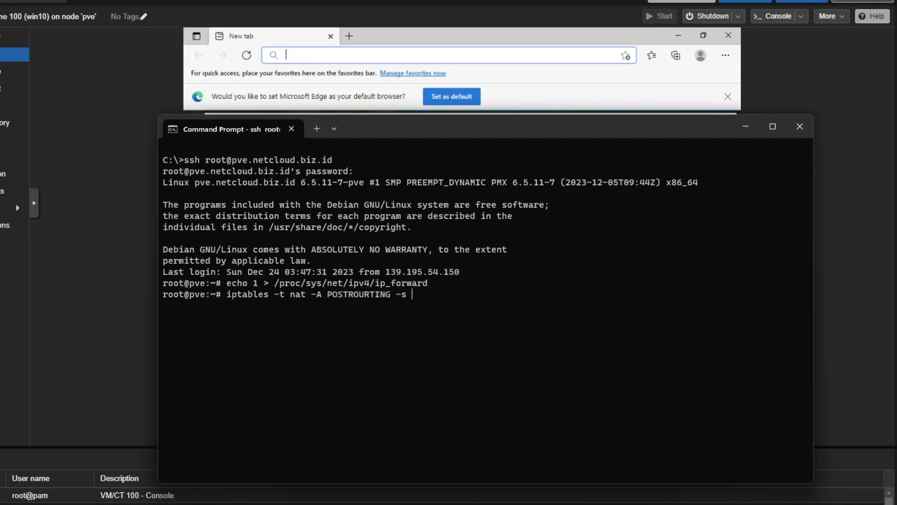
text('192.168.100.0/24)
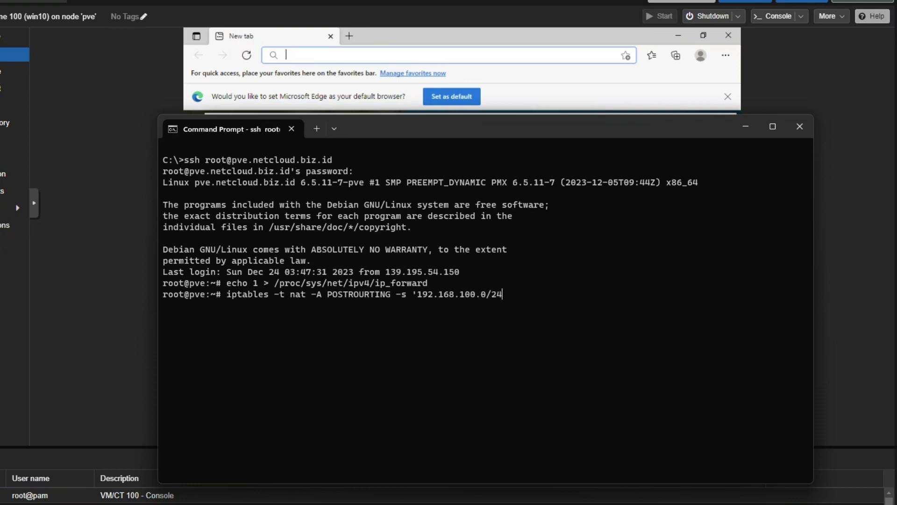
text(')
text(-o vmbr0 -j MASQU)
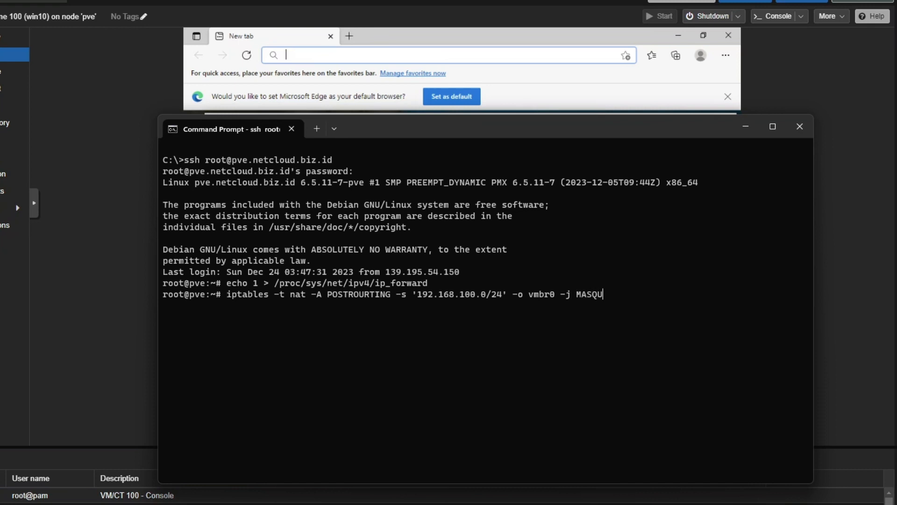
text(ERADE)
key(Return)
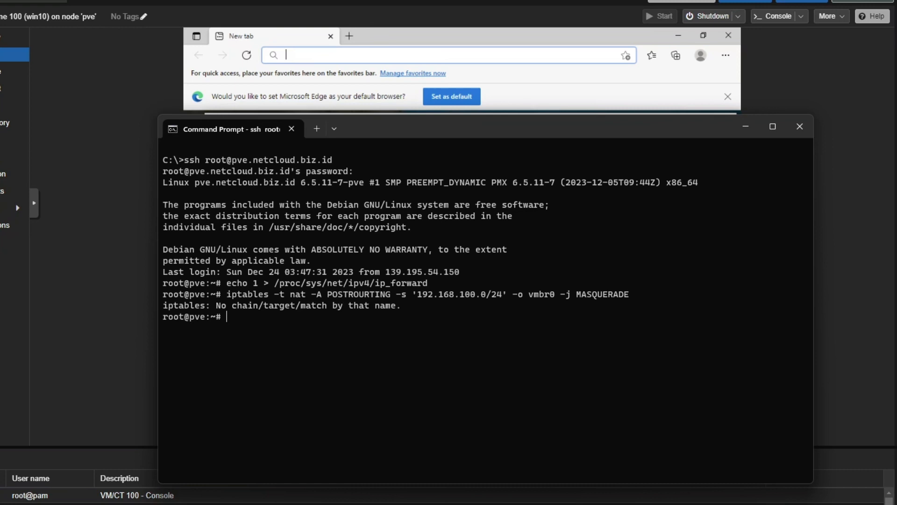
- Recall the last iptables command, correct its chain name to POSTROUTING, and run it
key(Up)
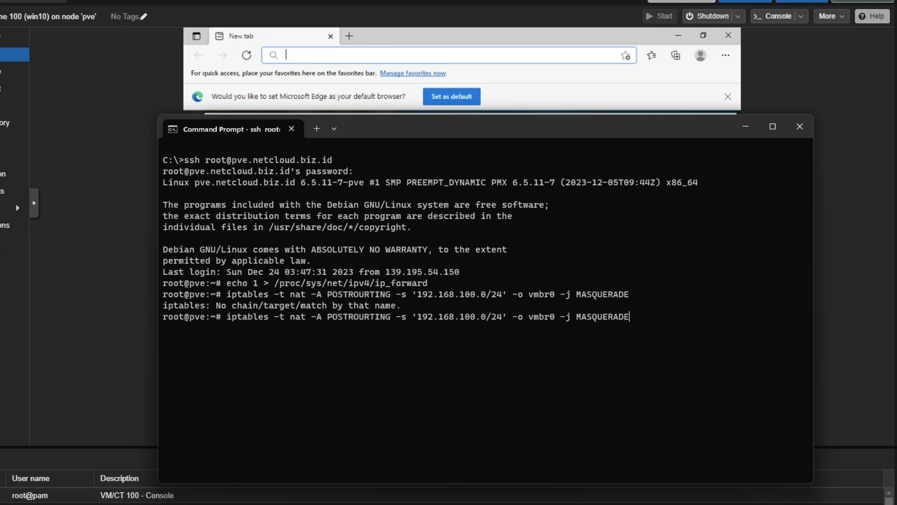
key(Left)
key(Left)
key(Left)
key(Left)
key(Left)
key(Left)
key(Left)
key(Left)
key(Left)
key(Left)
key(Left)
key(Left)
key(Left)
key(Left)
key(Left)
key(Left)
key(Left)
key(Left)
key(Left)
key(Left)
key(Left)
key(Right)
key(Delete)
key(Return)
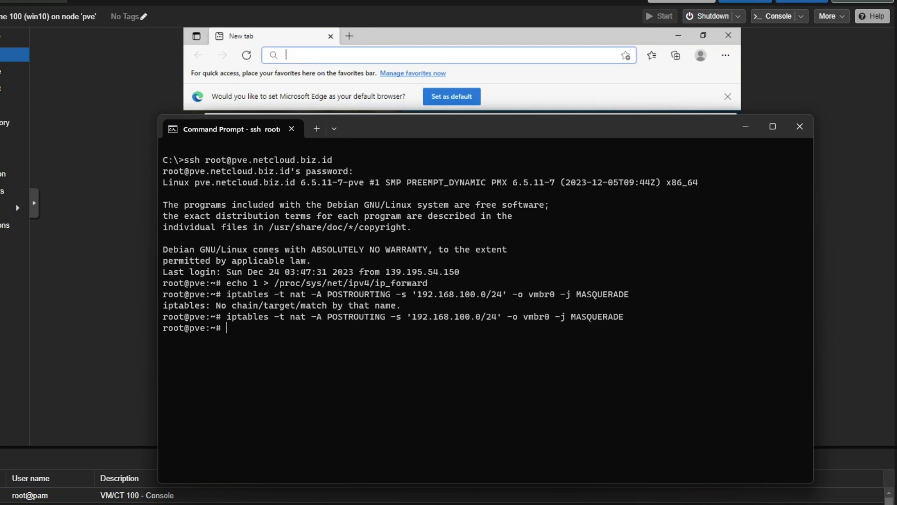
- Return to the win10 virtual machine and ping google.com from its Command Prompt
click(477, 37)
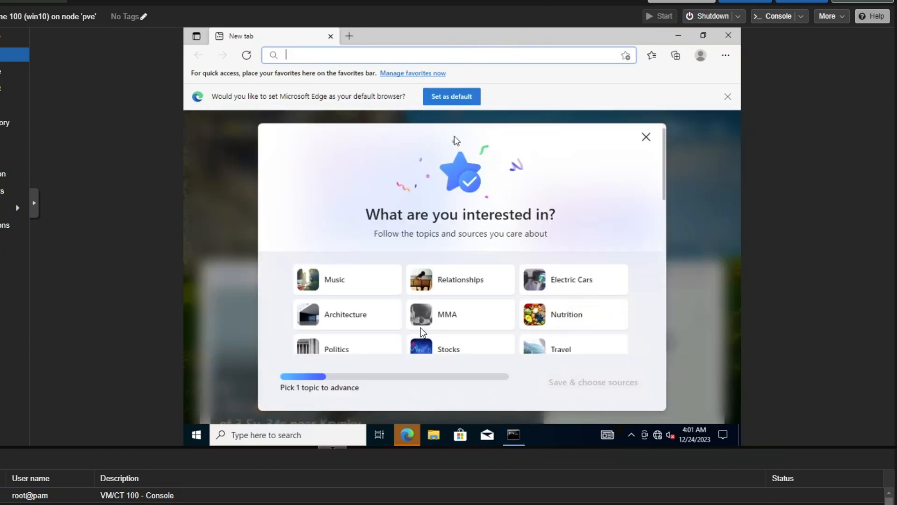
click(414, 300)
text(ping google.com)
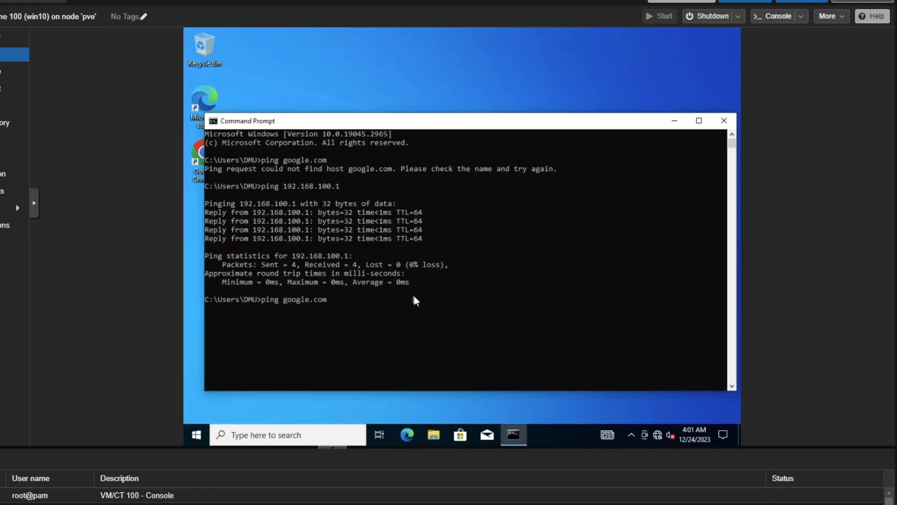
key(Return)
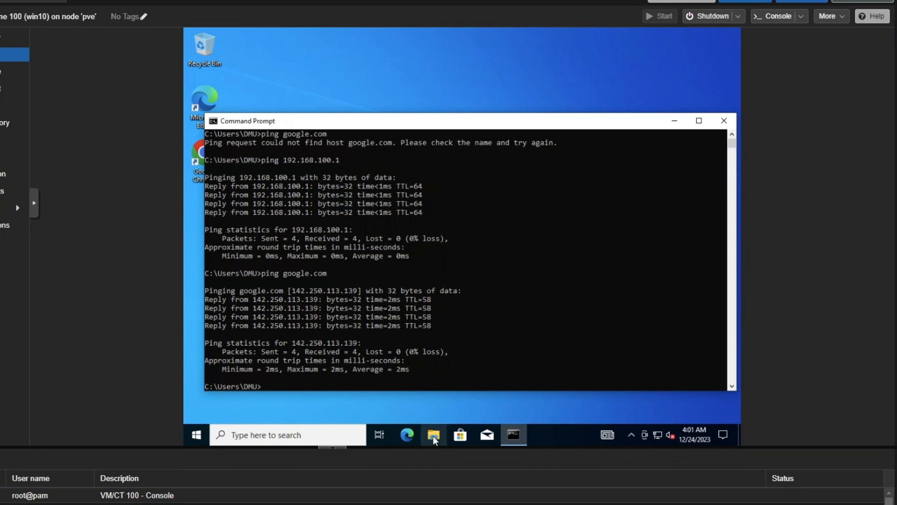
- Switch back to the host's SSH session and open /etc/network/interfaces in nano
key(alt+Tab)
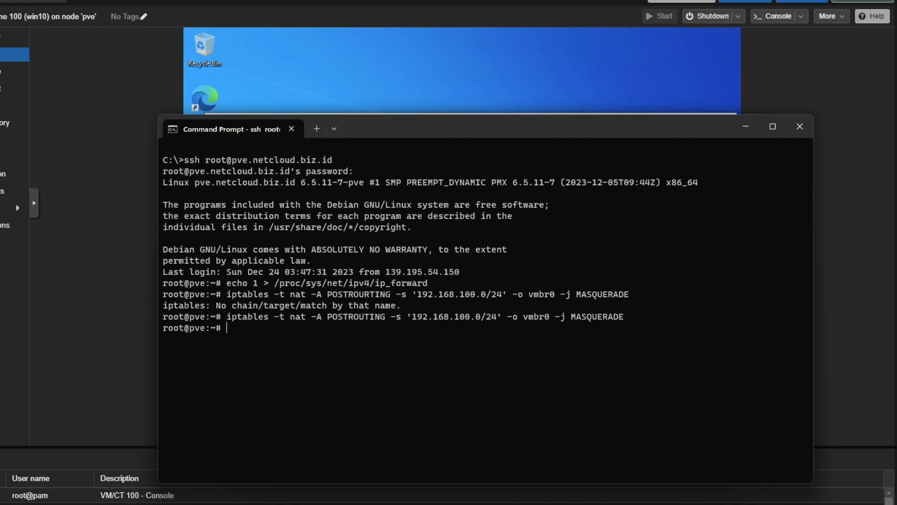
text(nano )
text(/)
text(n)
text(etc/)
text(net)
text(w)
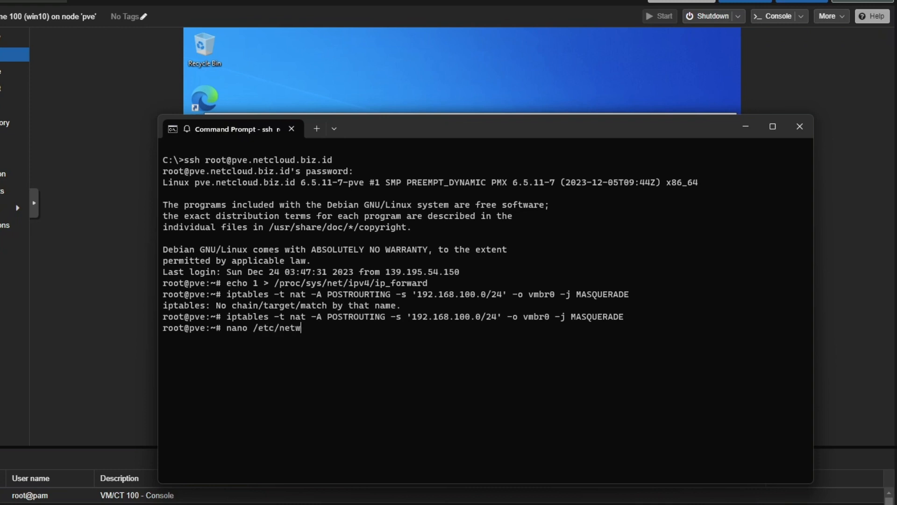
text(ork/in)
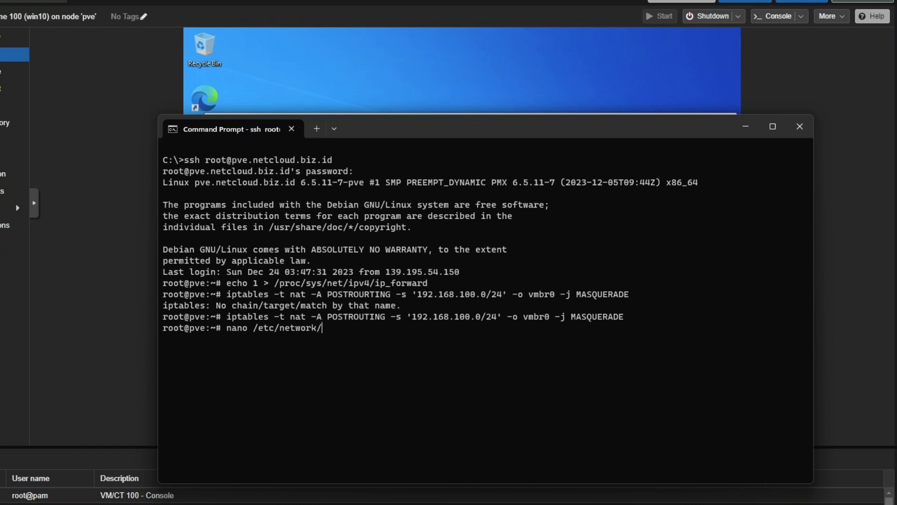
key(Tab)
key(Return)
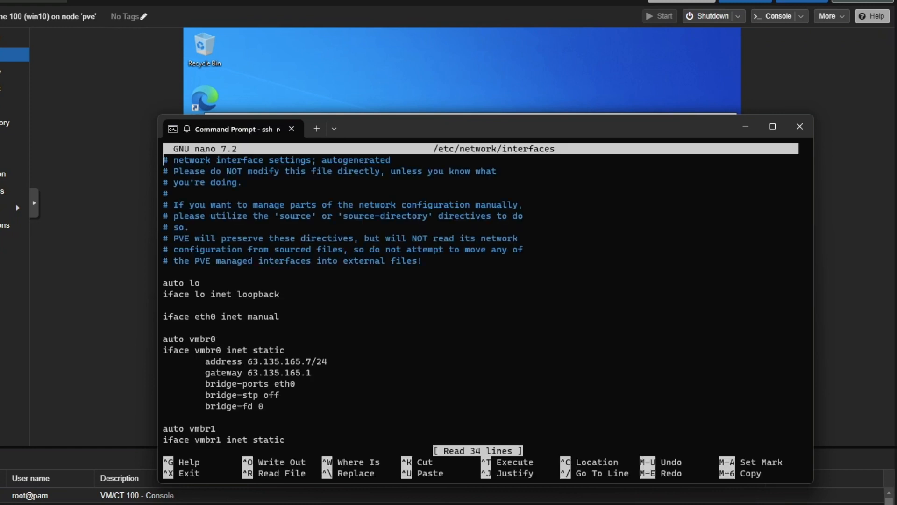
- Review the IP forwarding and NAT post-up and post-down lines under vmbr1, and exit nano
key(Down)
key(Down)
key(Down)
key(Down)
key(Down)
key(Down)
key(Down)
key(Down)
key(Down)
key(Down)
key(Down)
key(Down)
key(Down)
key(Down)
key(Down)
key(Down)
key(Down)
key(Down)
key(Down)
key(Down)
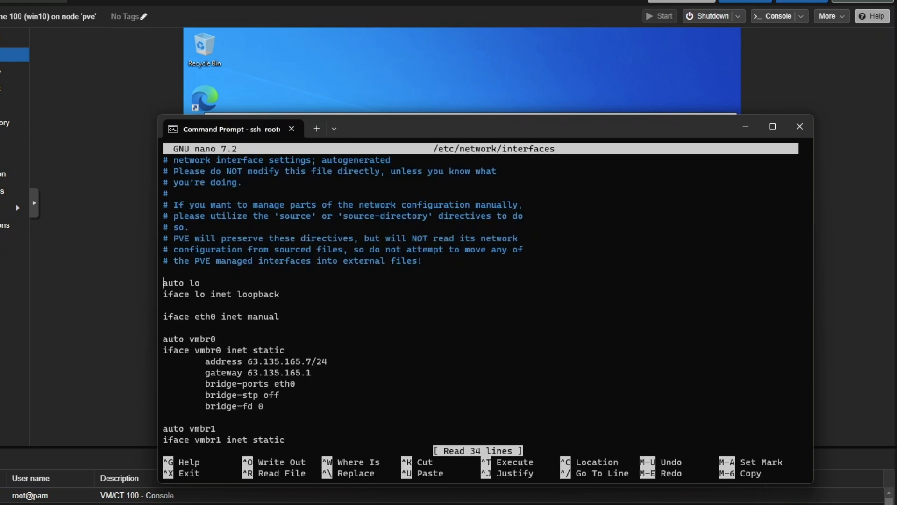
key(Up)
key(Up)
key(Up)
key(Up)
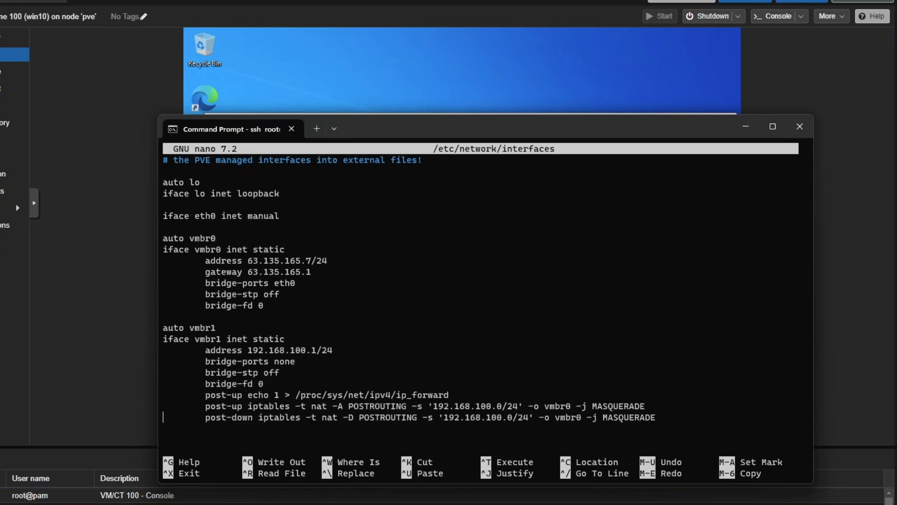
key(Right)
key(Right)
key(Right)
key(Right)
key(Right)
key(Down)
key(Down)
key(Right)
key(Right)
key(Right)
key(Right)
key(Right)
key(Right)
key(Right)
key(Right)
key(Right)
key(Right)
key(Right)
key(Right)
key(Right)
key(Right)
key(Right)
key(Right)
key(Right)
key(Right)
key(Right)
key(Right)
key(Right)
key(Right)
key(Left)
key(ctrl+x)
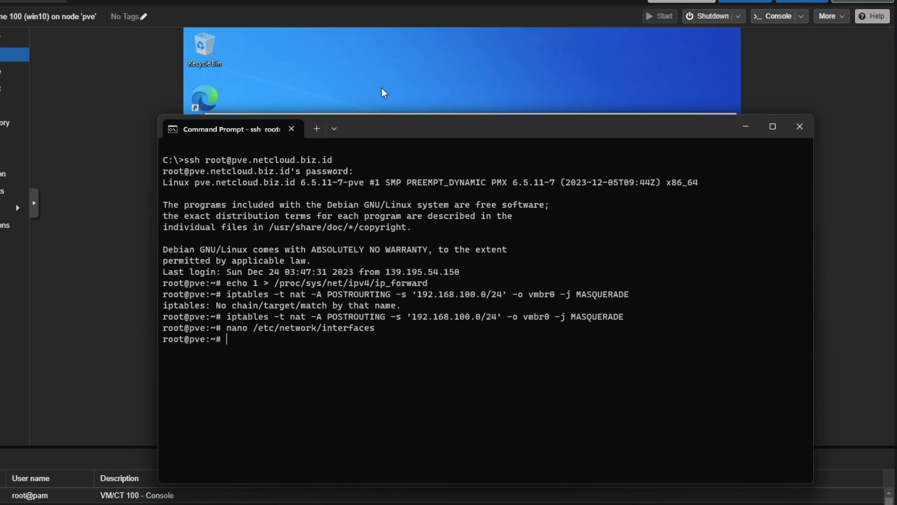
- Open Microsoft Edge in the virtual machine and load the Speedtest site from the new tab page's shortcut
click(218, 98)
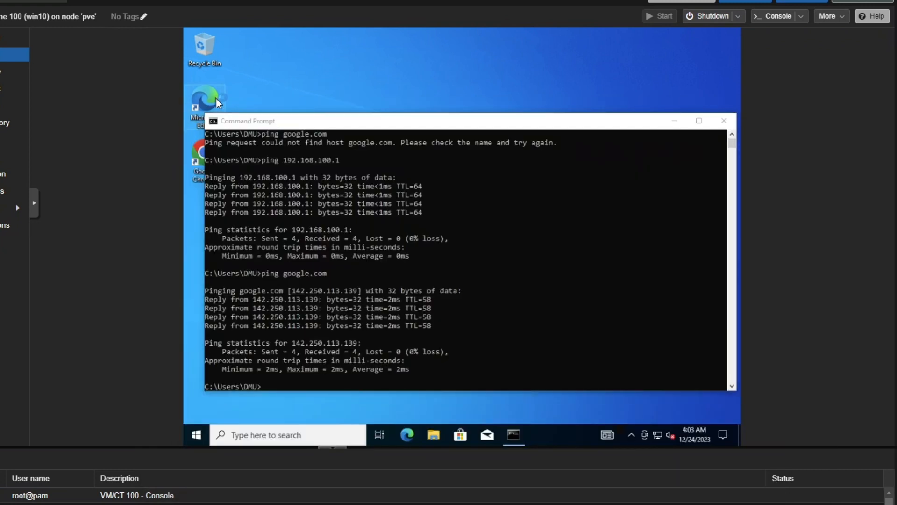
double_click(216, 99)
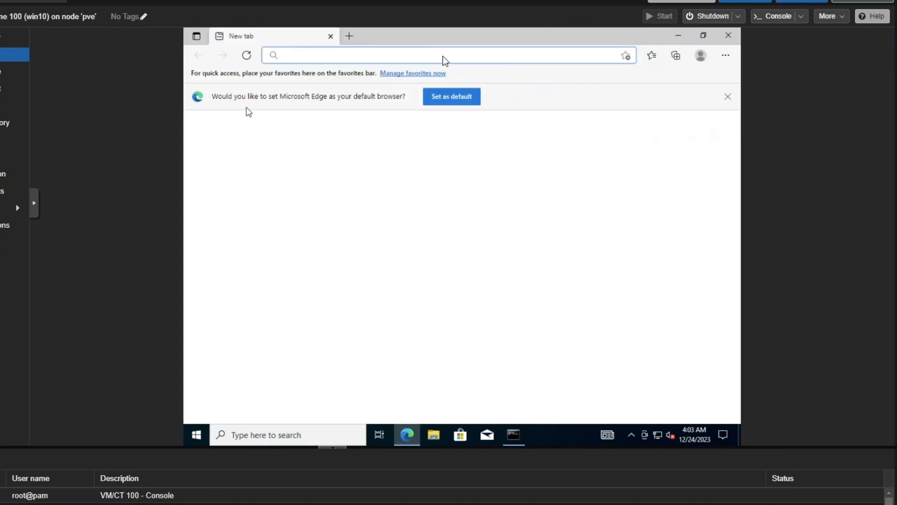
click(440, 55)
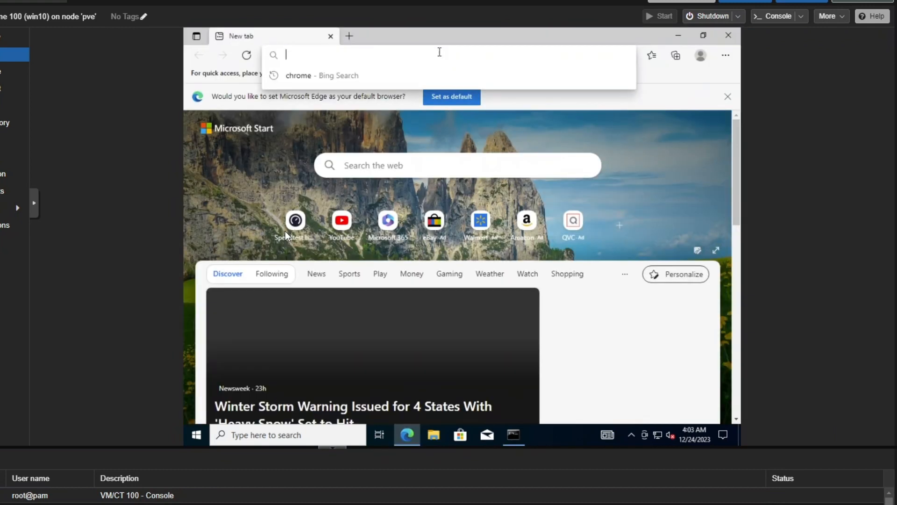
click(298, 222)
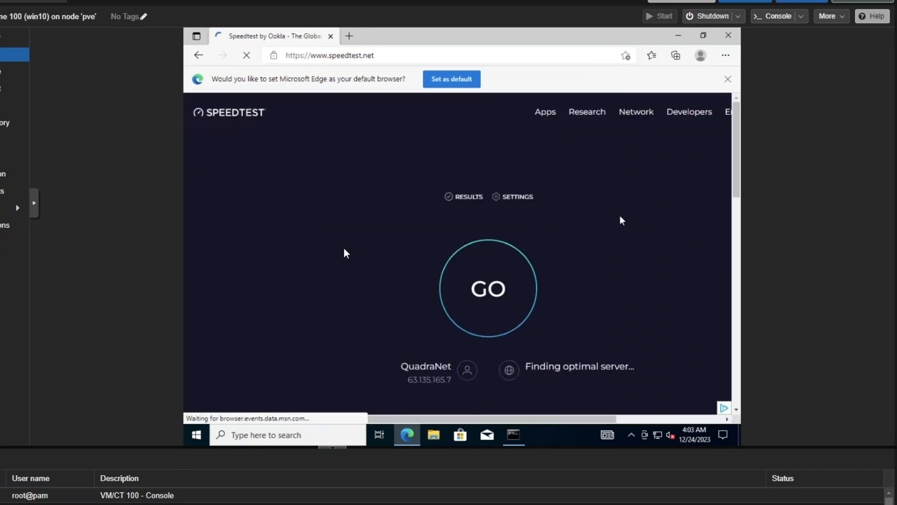
- Run the internet speed test and examine its speed gauge and connection details
click(484, 287)
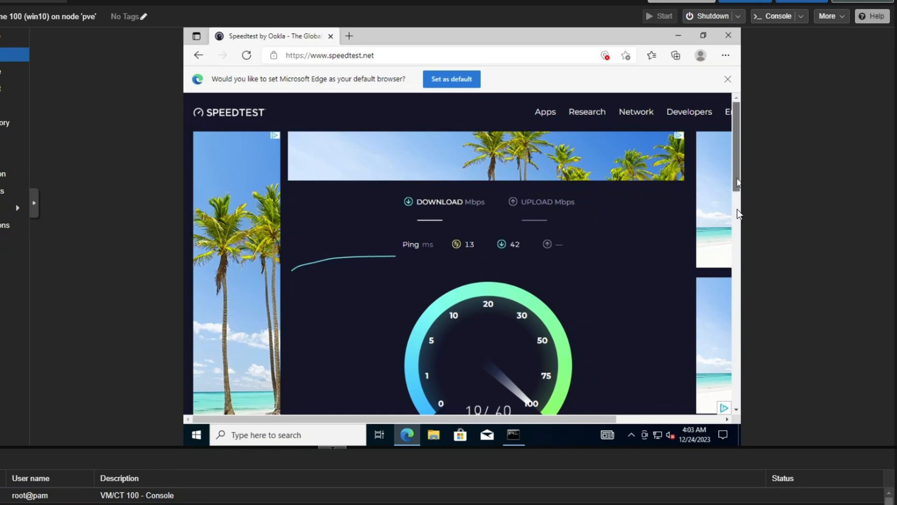
scroll(738, 205, down, 1)
scroll(739, 214, down, 2)
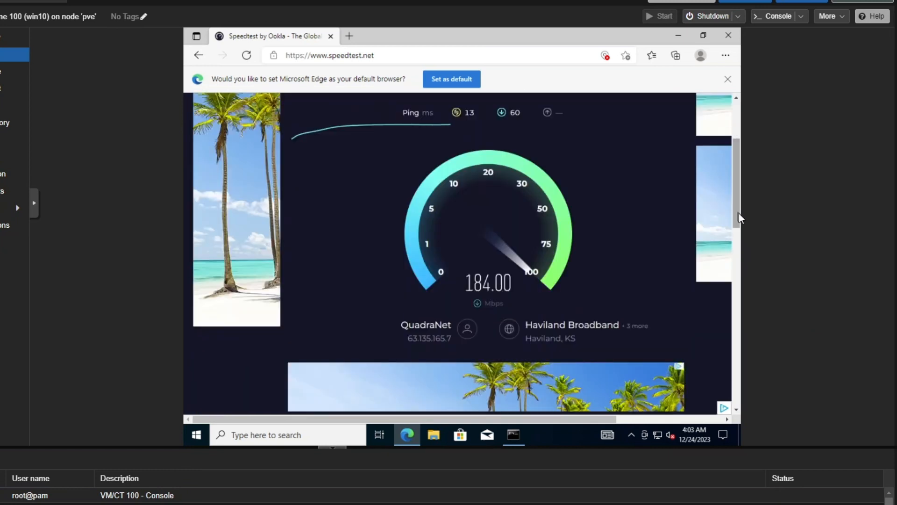